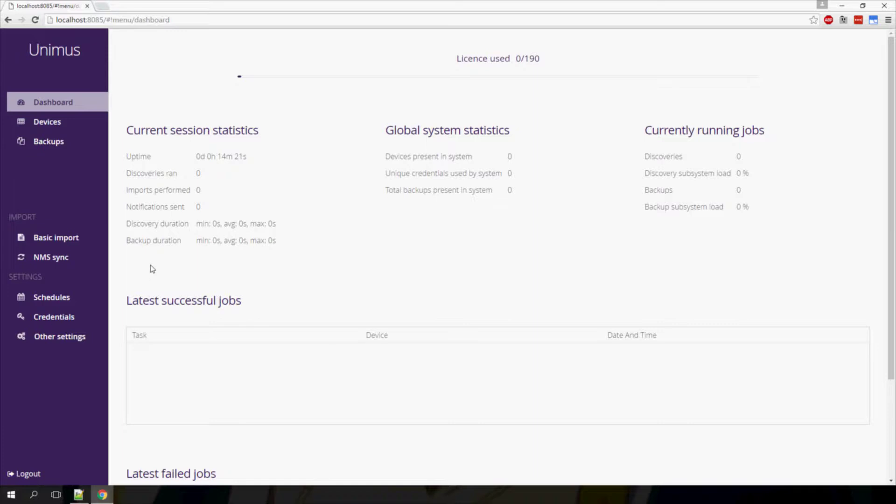
Import 10.0.0.1, 10.0.0.2 and router.dmz.local through the Basic import address list
click(57, 241)
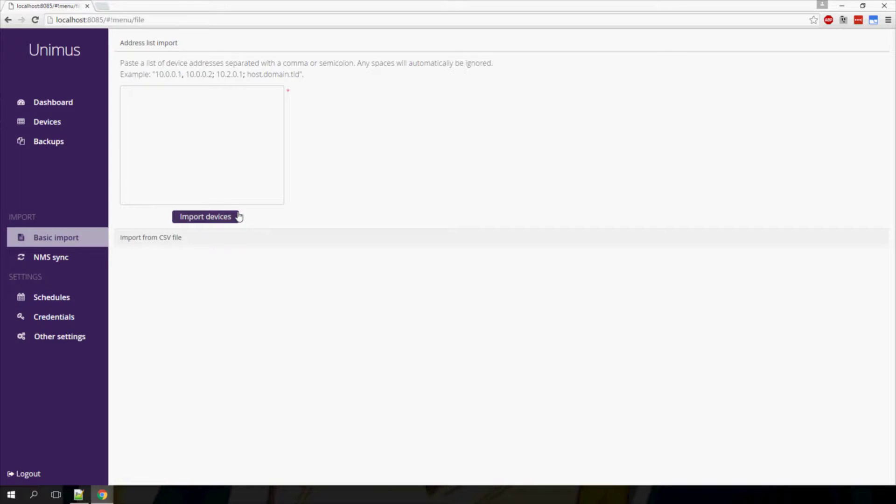
text(10.0.0.1, 10.0.0.2; router.dmz.local)
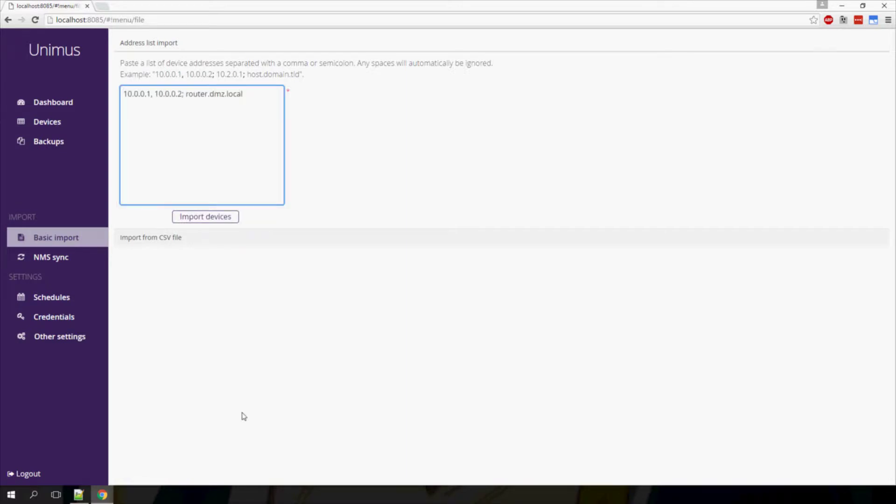
click(218, 218)
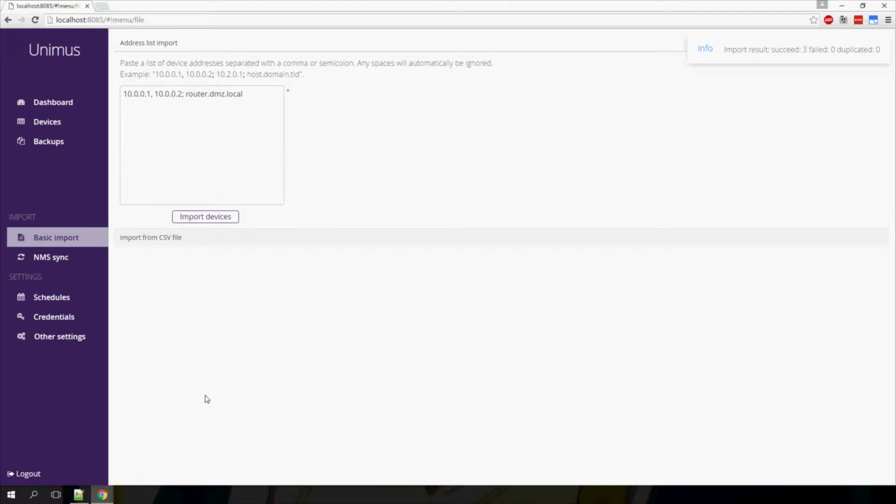
click(49, 121)
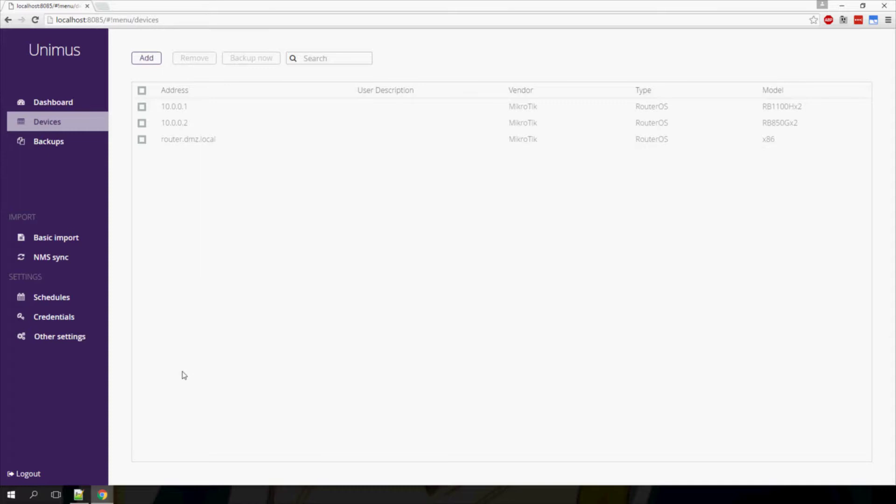
click(57, 237)
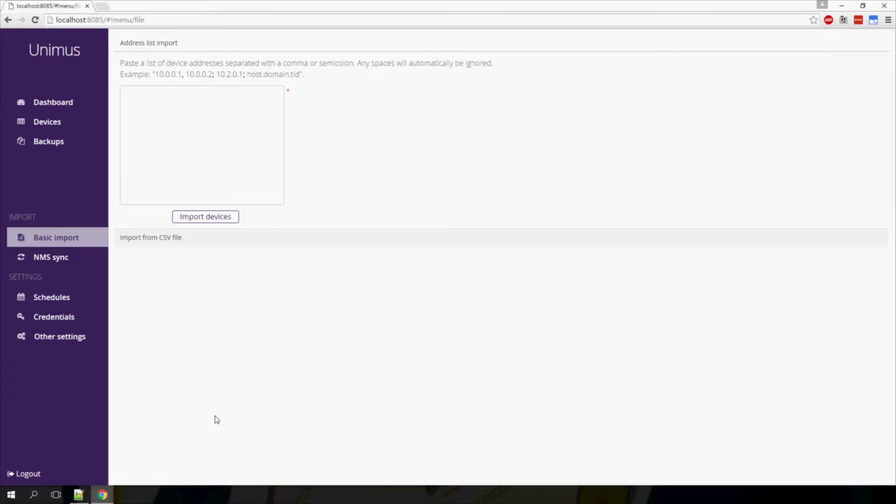
Bring up routers.csv in Notepad++ and select its 'address, description' header line
click(79, 495)
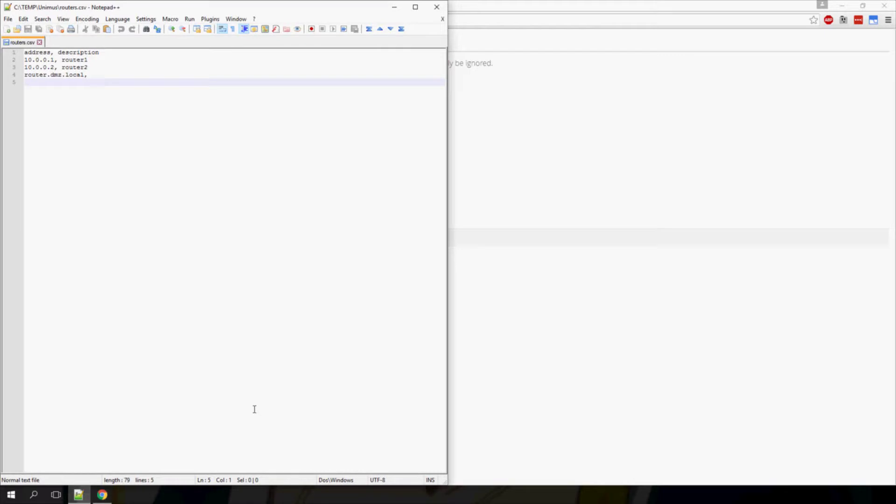
key(ctrl+Home)
key(End)
key(shift+Home)
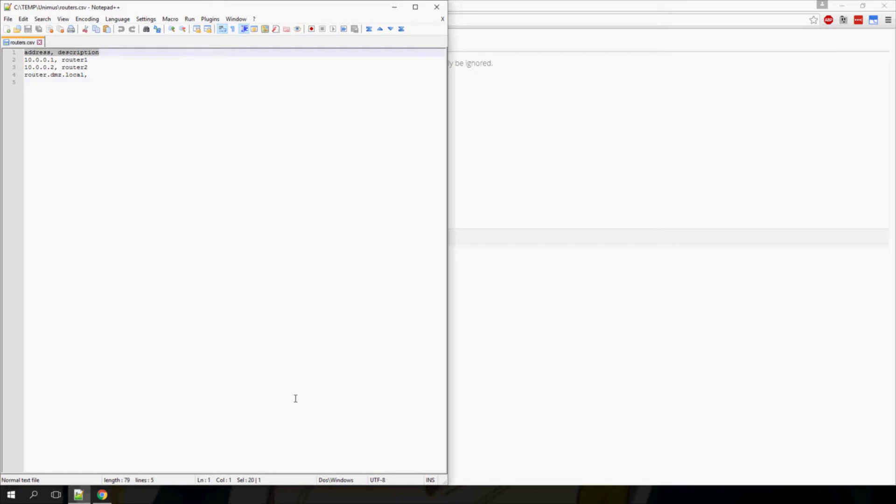
Import routers.csv via the CSV file section and inspect the stray 'address' device it created
key(alt+Tab)
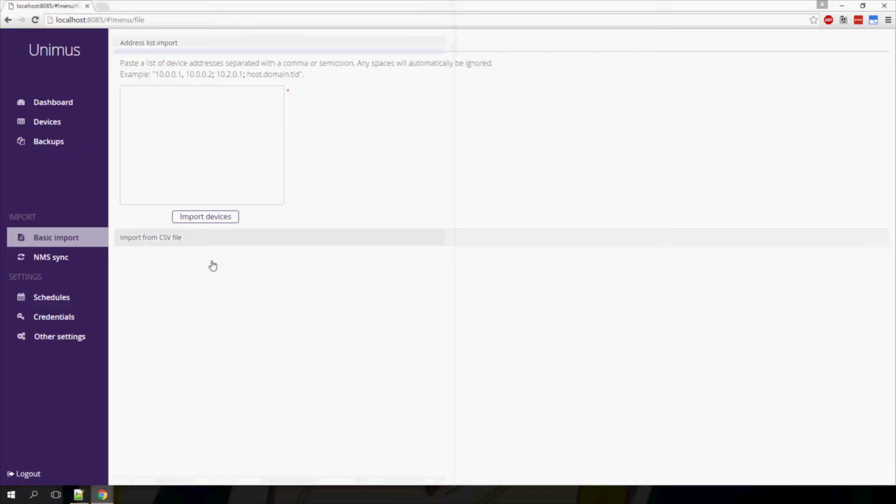
click(216, 240)
click(140, 142)
double_click(110, 66)
click(200, 180)
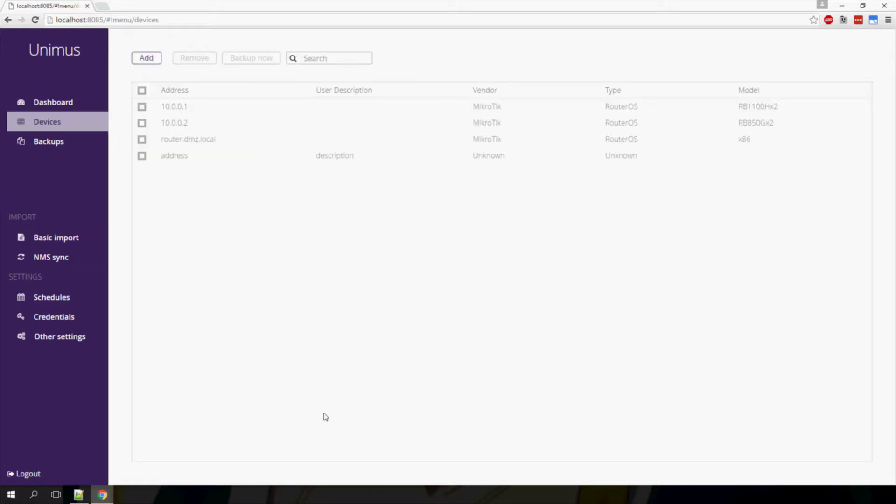
drag(363, 164, 165, 160)
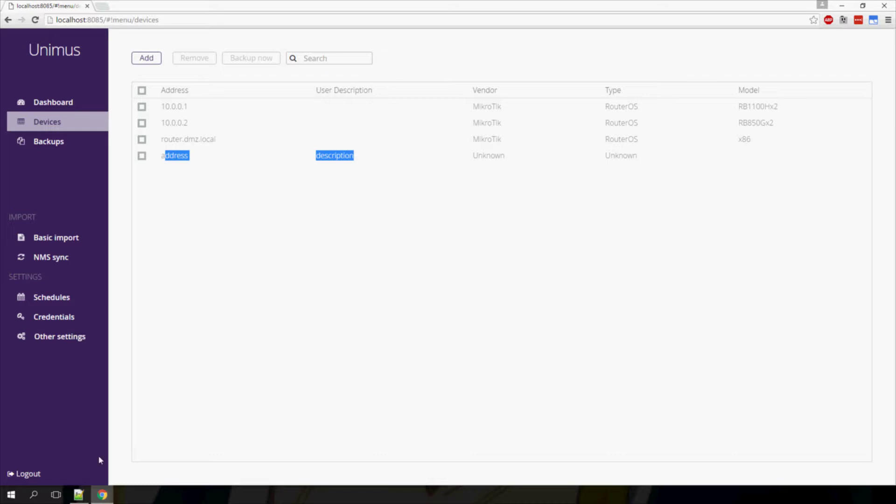
click(84, 494)
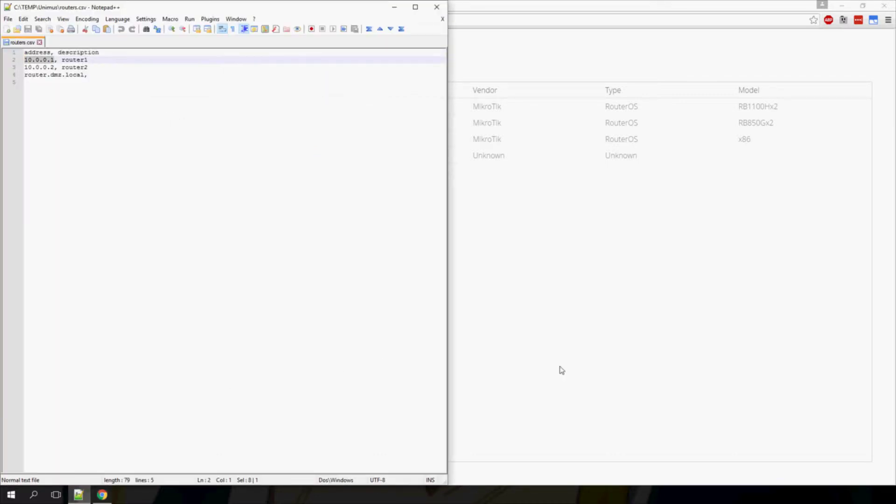
Enter NetXMS server netxms.mng.local with the account username and password
click(561, 370)
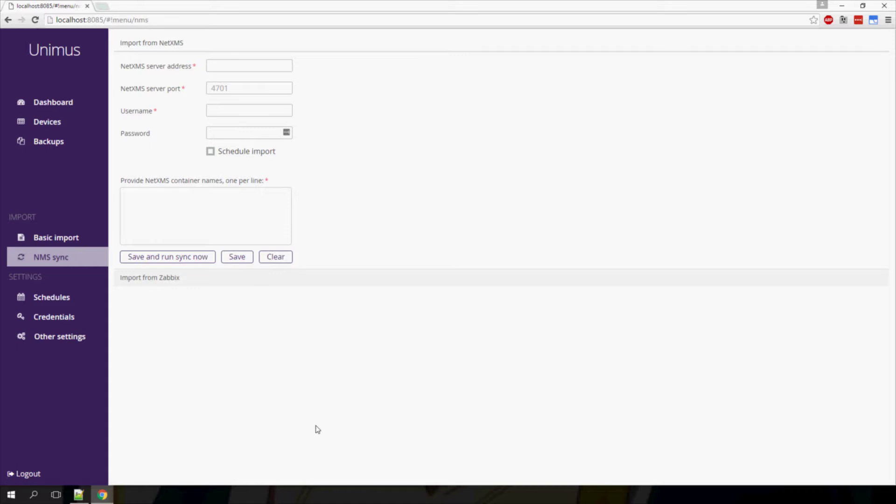
key(Tab)
text(netxms.mng.local)
key(Tab)
text(tomas)
key(Tab)
text(••••••••••••)
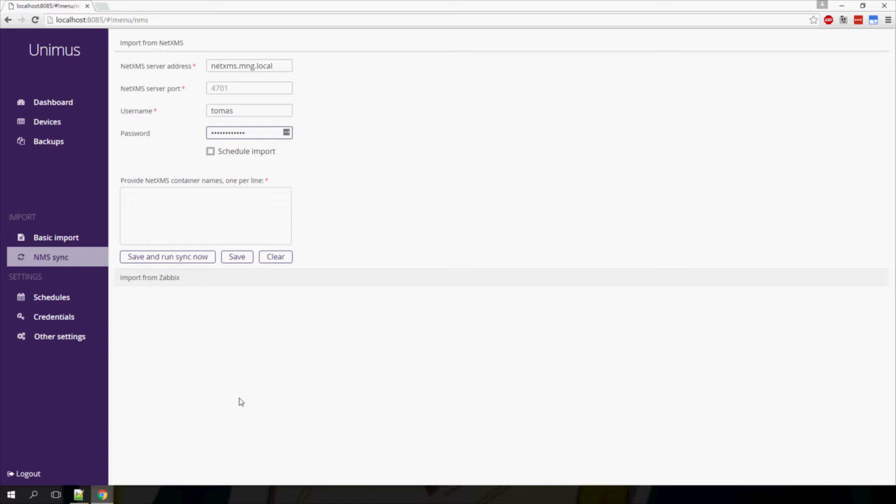
Schedule the NetXMS import every day at 03:00 with container 'Unimus sync'
click(210, 152)
click(283, 173)
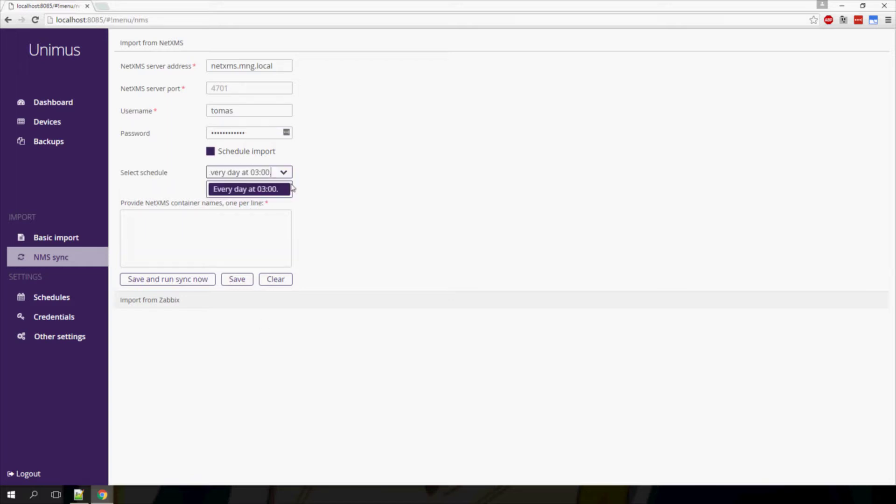
click(253, 191)
click(213, 247)
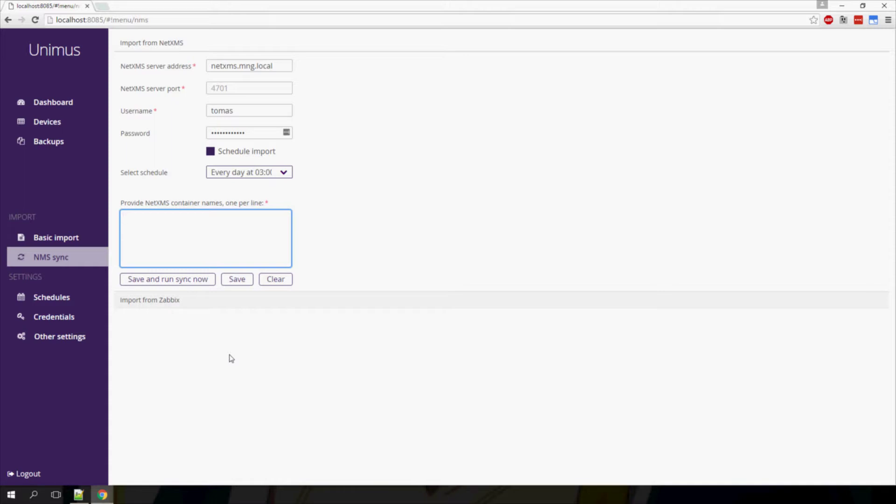
text(Unimus sync)
Save and run the NetXMS sync, then shorten the container name and run it again
click(177, 285)
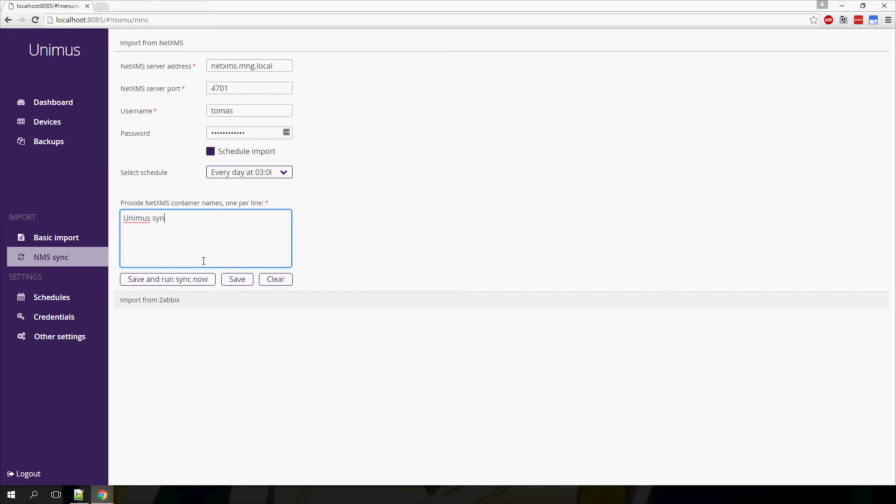
key(BackSpace)
click(180, 280)
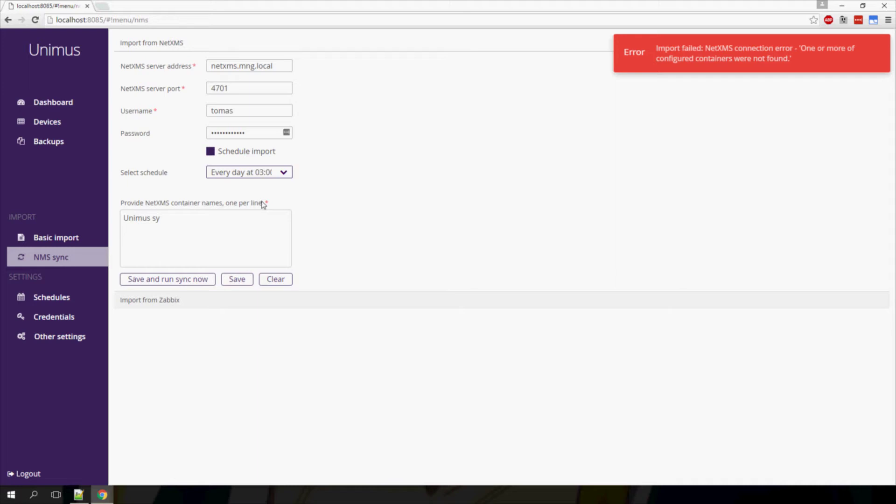
click(53, 105)
scroll(112, 361, down, 3)
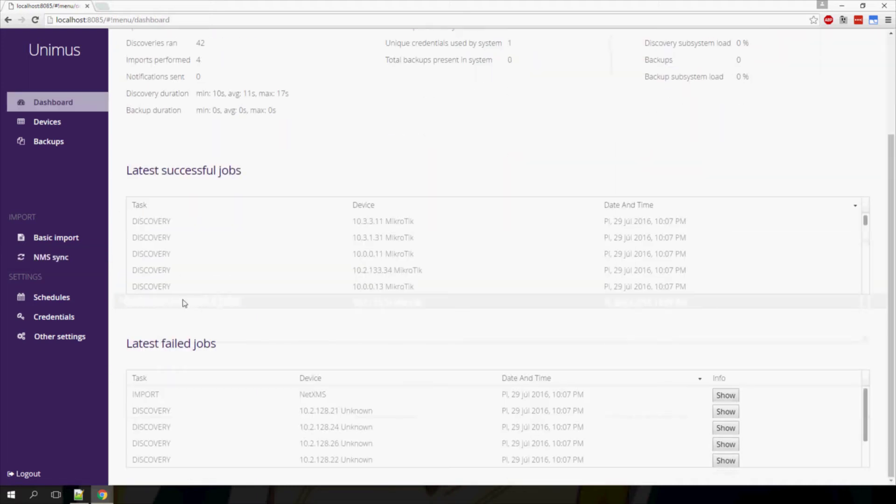
scroll(187, 291, down, 2)
click(728, 396)
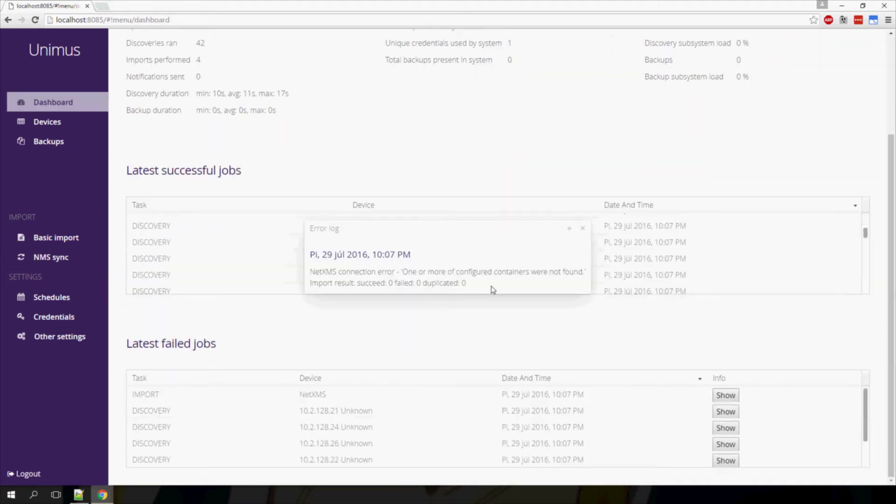
click(58, 263)
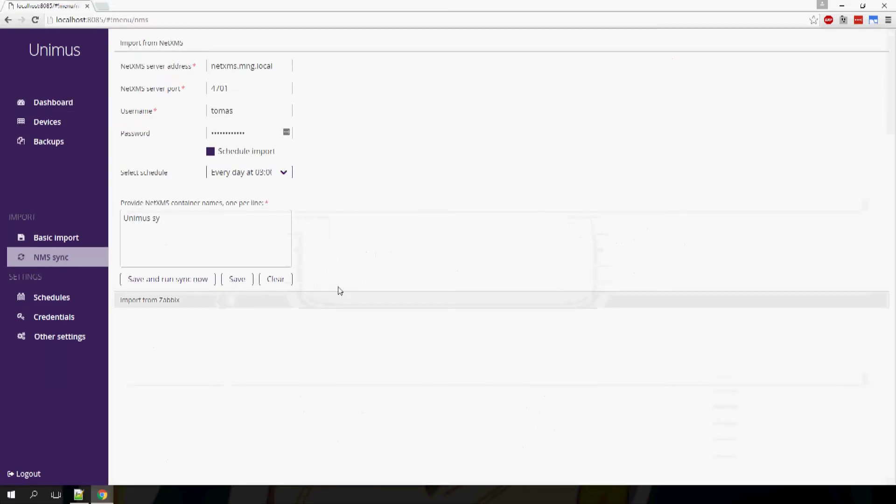
click(339, 295)
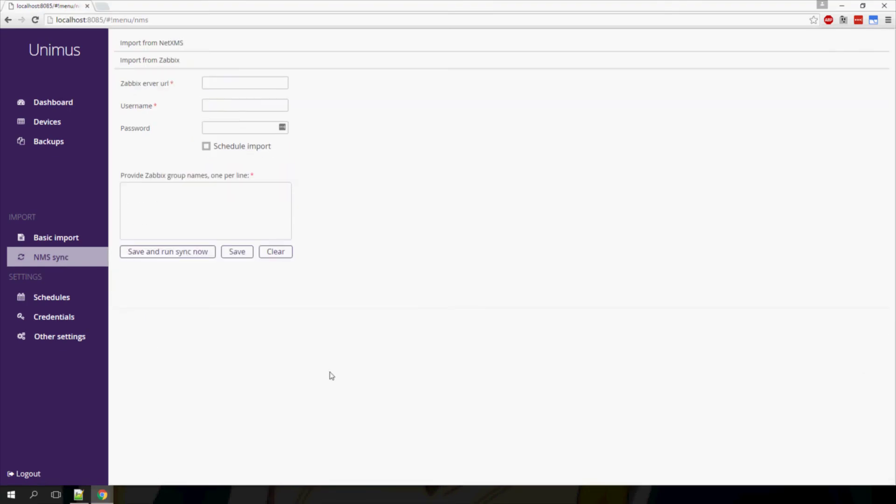
text(http://10.2.0.111/)
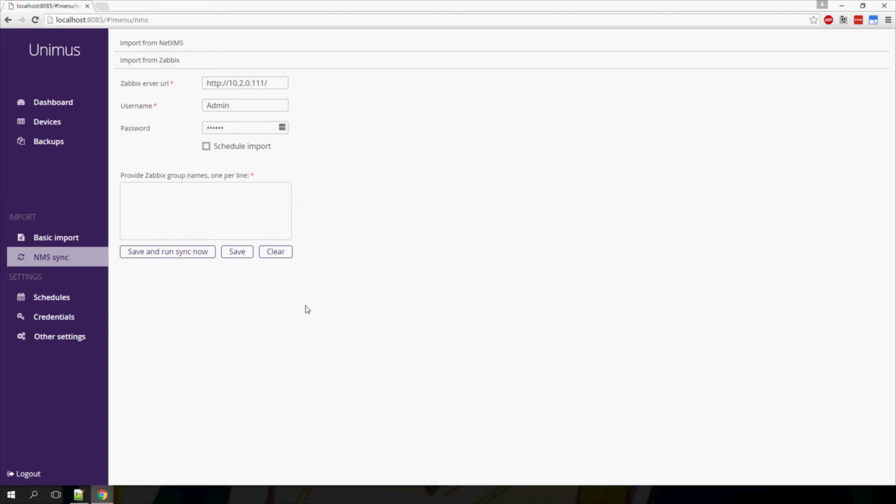
click(207, 147)
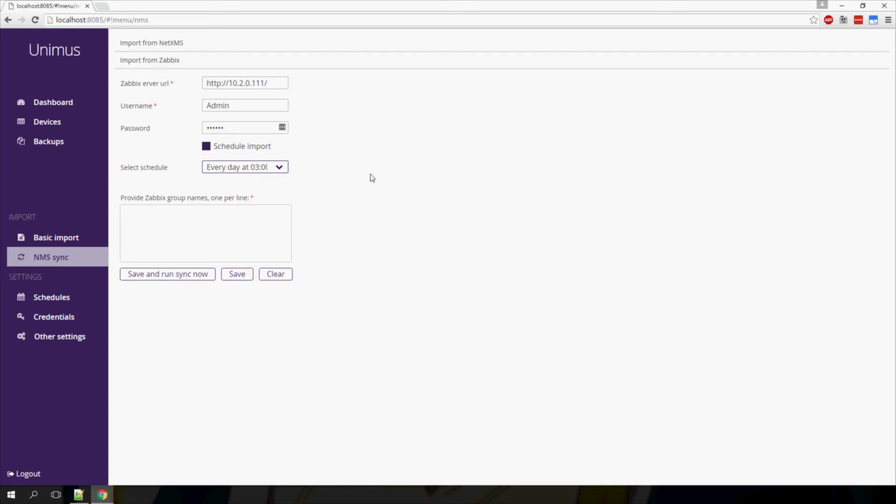
click(274, 169)
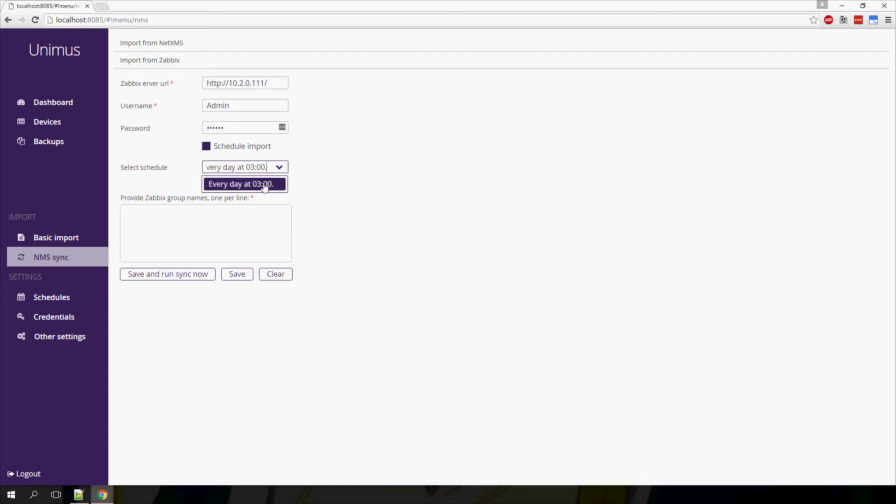
click(265, 187)
List the Zabbix groups 'Group 1' and 'Group 2' on separate lines
click(223, 226)
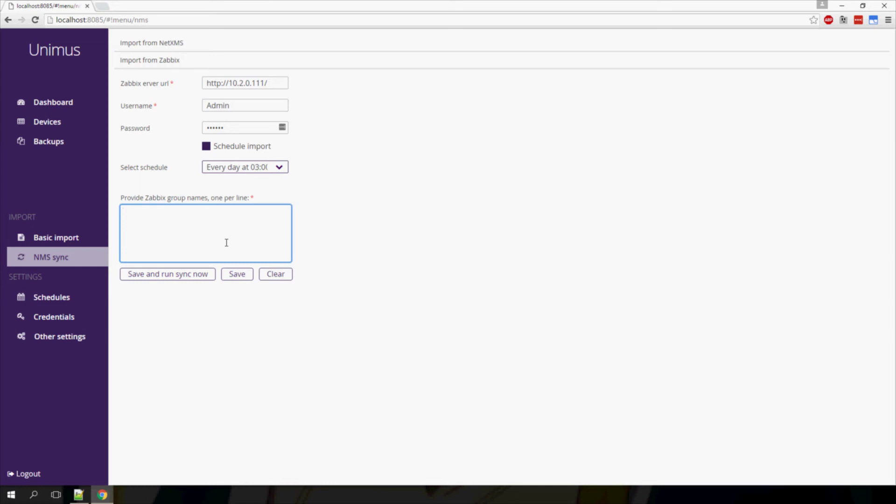
text(Group 1)
key(Return)
text(Group 2)
Run the Zabbix sync (3 devices imported), then alter the password and rerun it
click(200, 363)
click(167, 275)
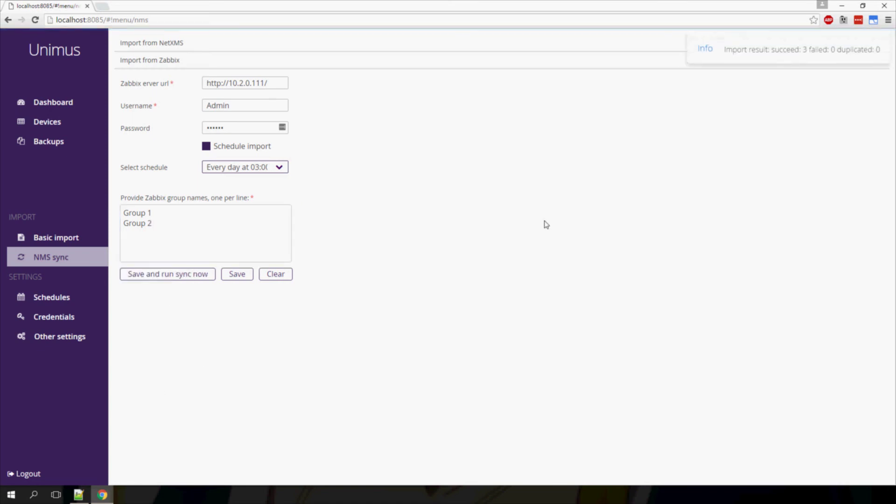
click(232, 126)
text(12)
click(215, 279)
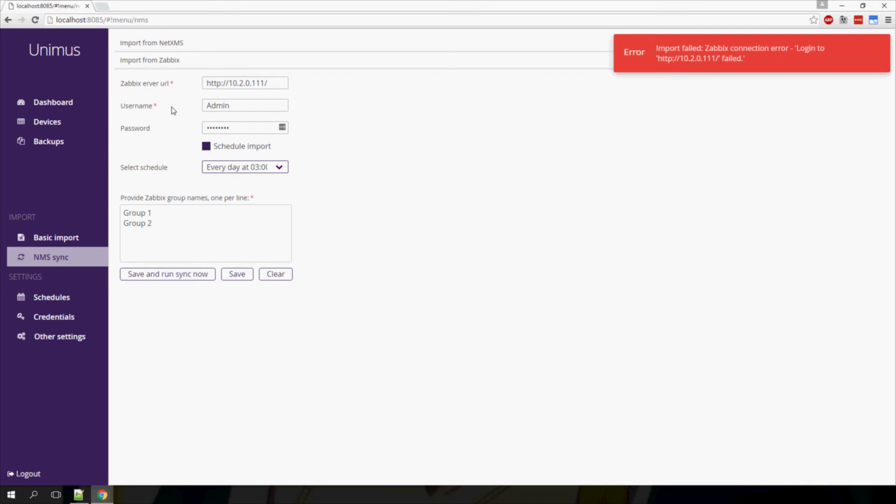
Show the error log of the failed Zabbix IMPORT job under the dashboard's Latest failed jobs
click(55, 104)
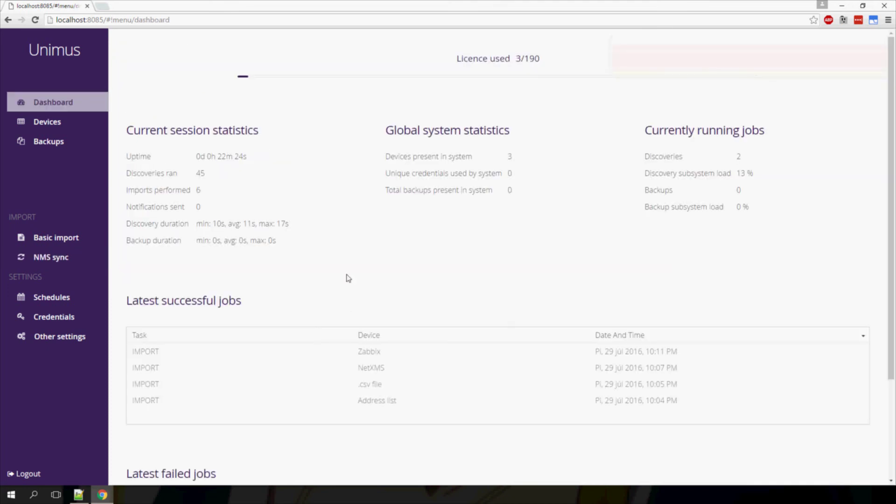
scroll(189, 268, down, 3)
click(730, 397)
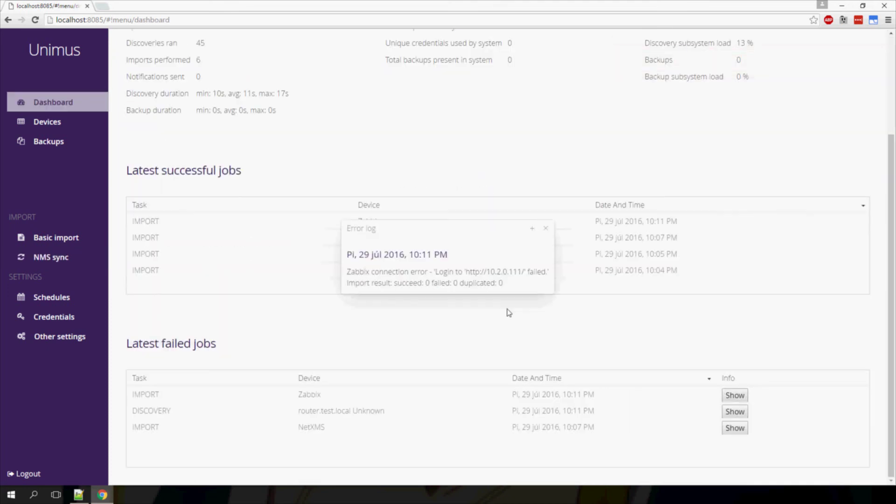